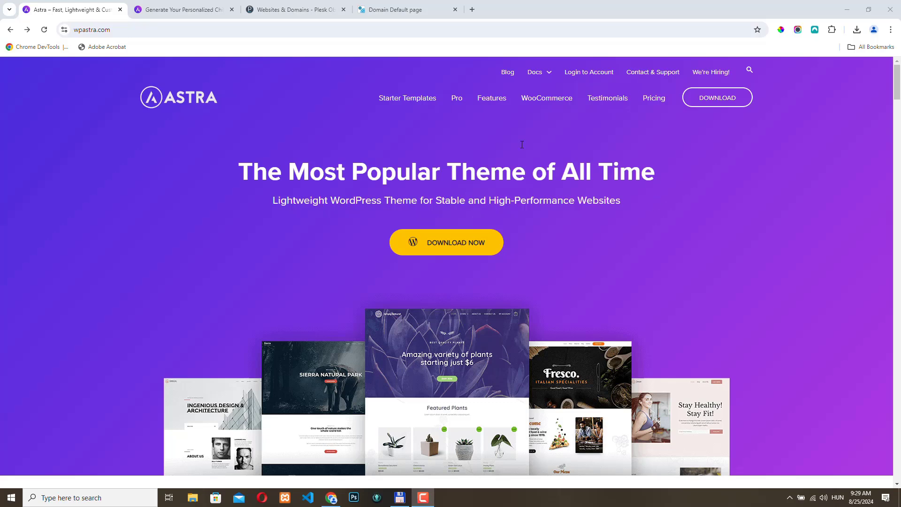
Look through the Astra theme's homepage and the Astra Pro feature overview on the Astra website
{"action": "scroll", "coordinate": [247, 243], "scroll_direction": "down", "scroll_amount": 13}
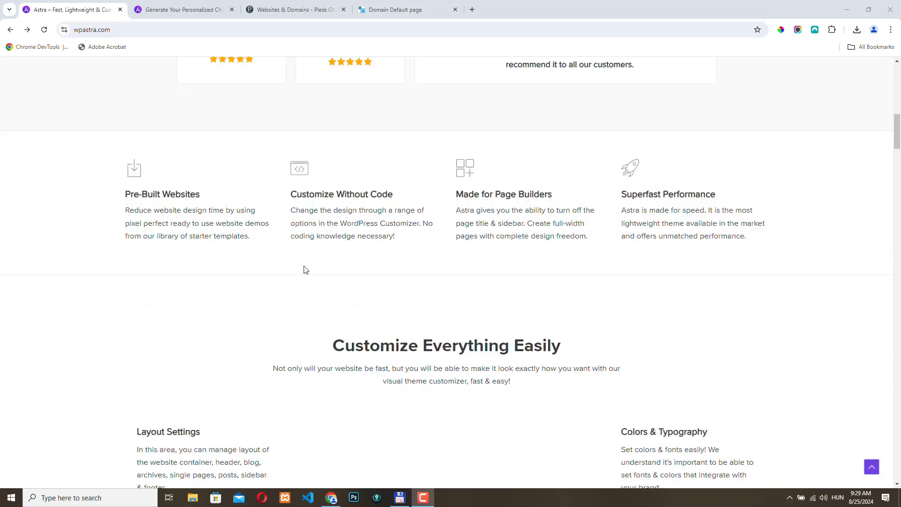
{"action": "scroll", "coordinate": [223, 272], "scroll_direction": "up", "scroll_amount": 5}
{"action": "scroll", "coordinate": [209, 292], "scroll_direction": "down", "scroll_amount": 5}
{"action": "scroll", "coordinate": [210, 291], "scroll_direction": "up", "scroll_amount": 1}
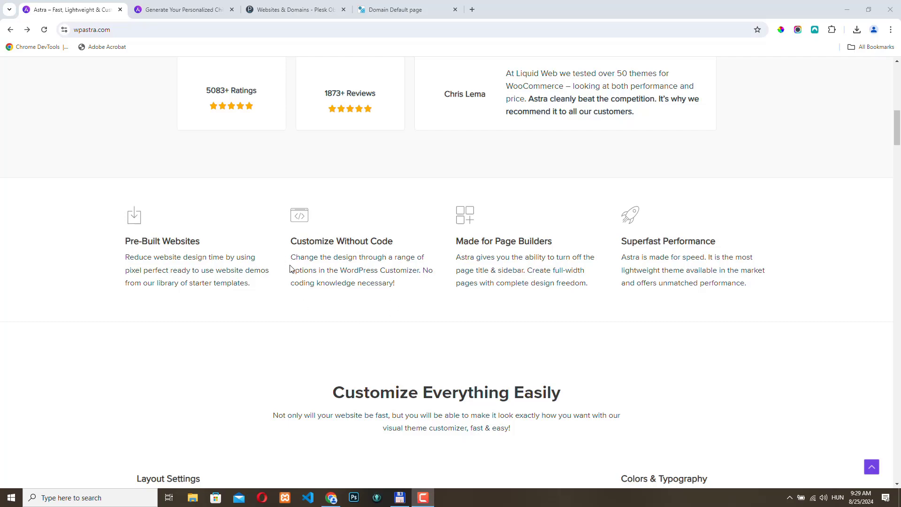
{"action": "scroll", "coordinate": [290, 269], "scroll_direction": "up", "scroll_amount": 6}
{"action": "scroll", "coordinate": [323, 299], "scroll_direction": "up", "scroll_amount": 1}
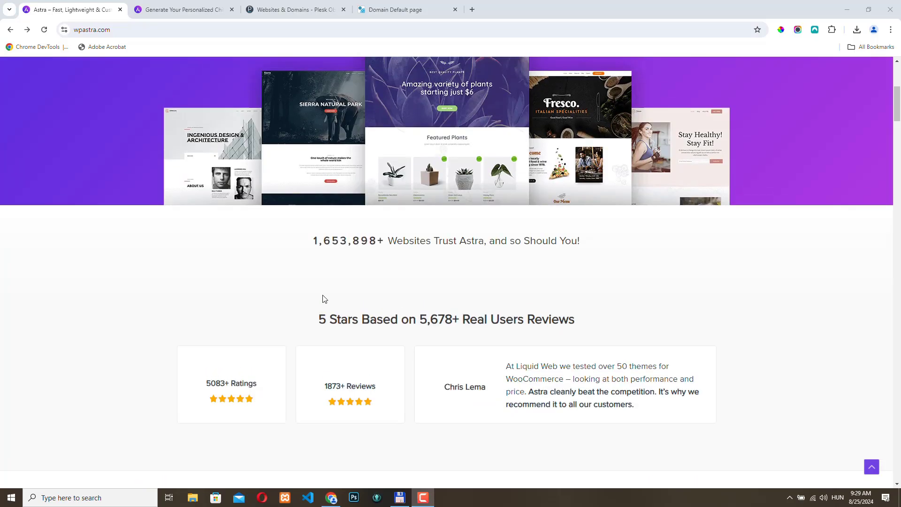
{"action": "scroll", "coordinate": [133, 262], "scroll_direction": "up", "scroll_amount": 3}
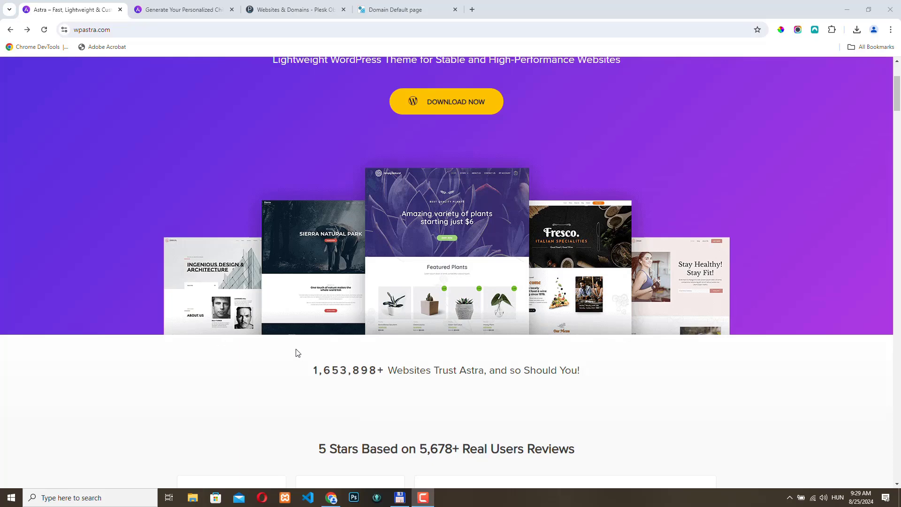
{"action": "scroll", "coordinate": [297, 353], "scroll_direction": "up", "scroll_amount": 3}
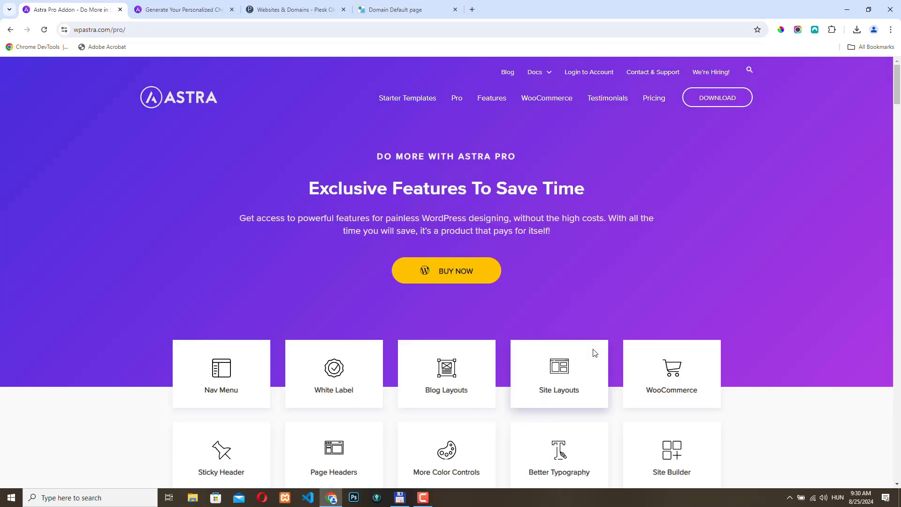
{"action": "scroll", "coordinate": [592, 352], "scroll_direction": "down", "scroll_amount": 3}
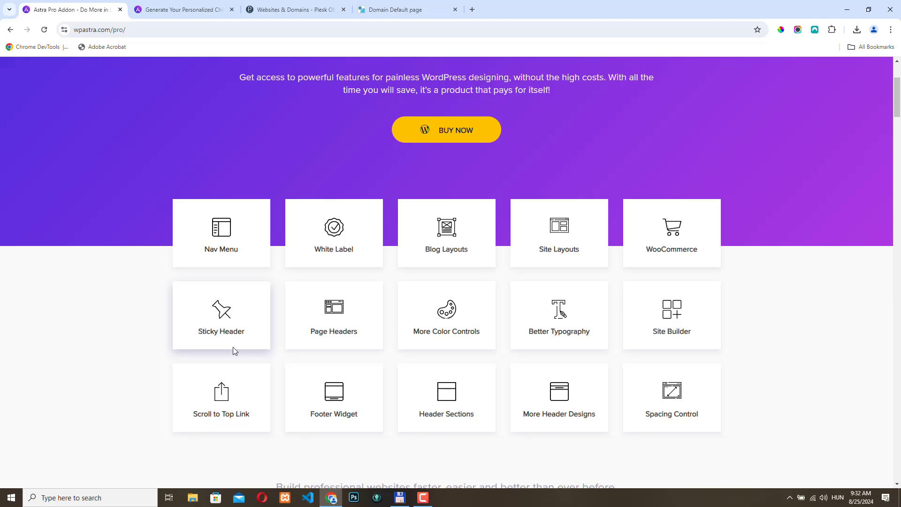
Switch to Plesk and start a new WordPress installation with astra.tmsonic.com as the installation domain
{"action": "key", "text": "ctrl+4"}
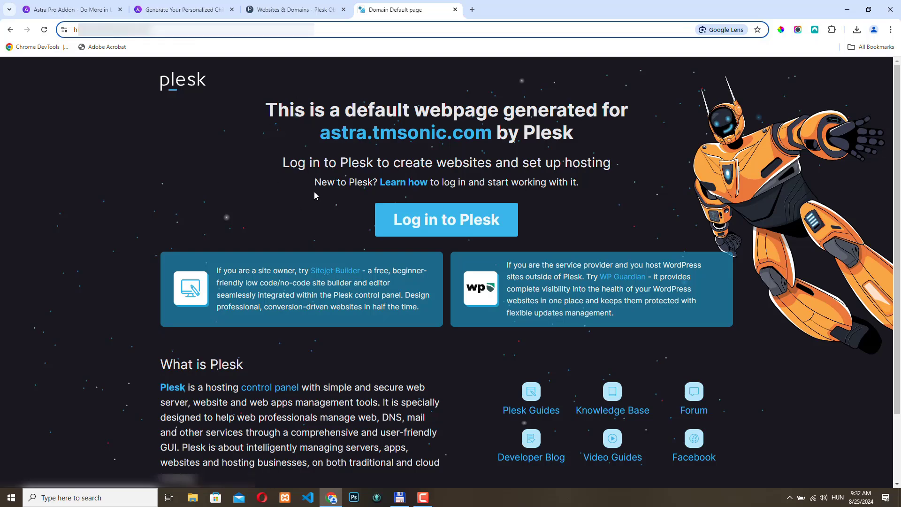
{"action": "key", "text": "ctrl+3"}
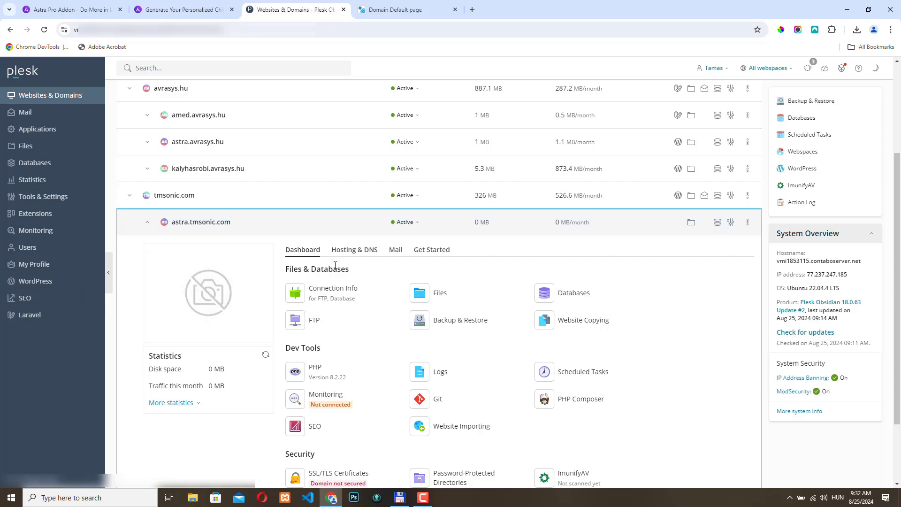
{"action": "left_click", "coordinate": [43, 196]}
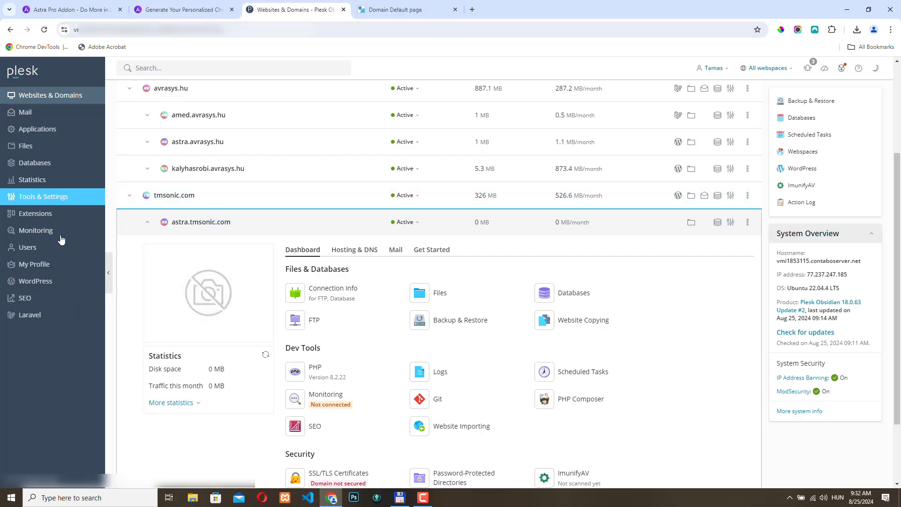
{"action": "left_click", "coordinate": [33, 282]}
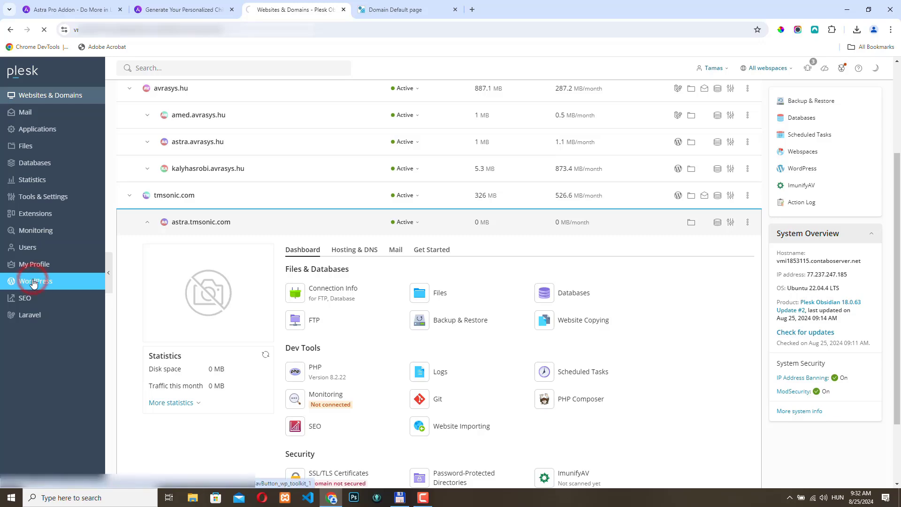
{"action": "left_click", "coordinate": [134, 154]}
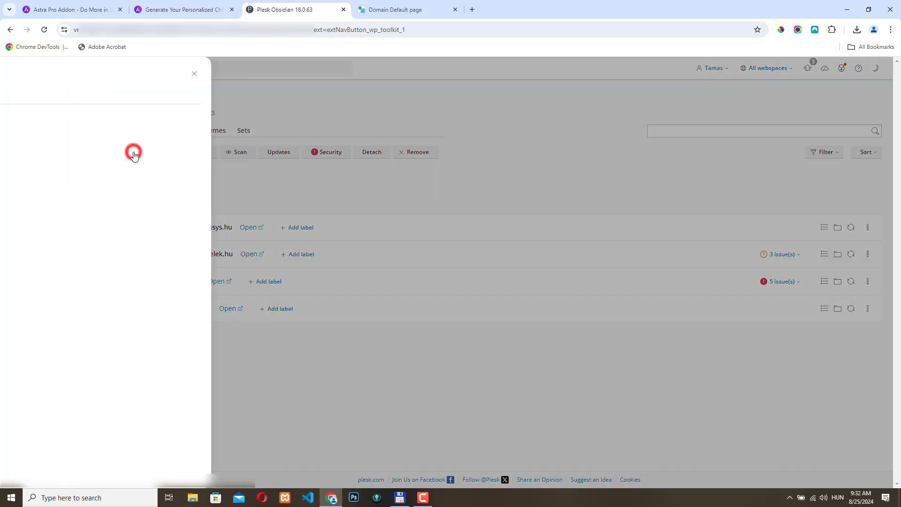
{"action": "left_click", "coordinate": [218, 156]}
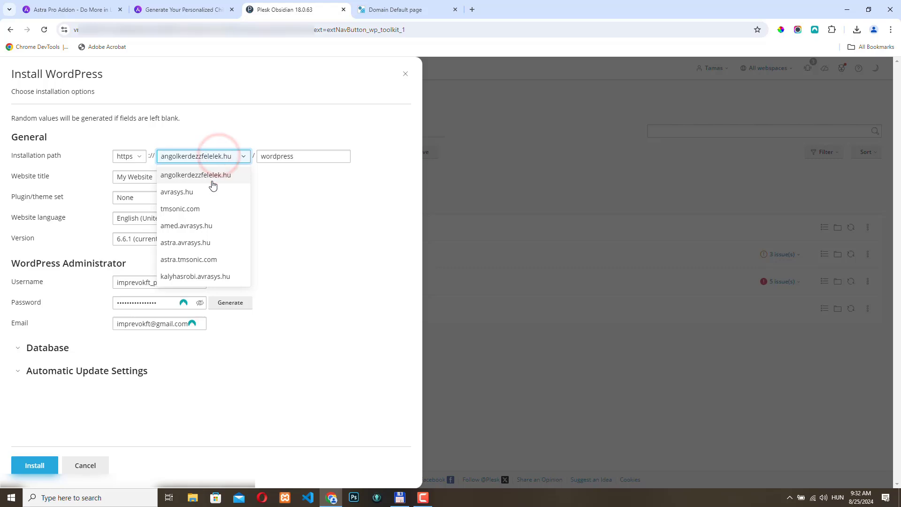
{"action": "left_click", "coordinate": [200, 259]}
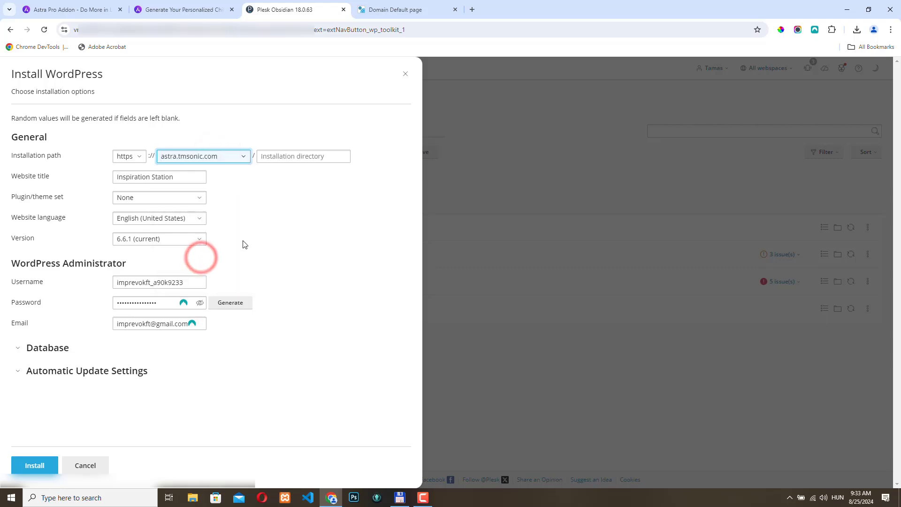
Set the website title to "WP Astra Tutorial" and select WordPress version 6.6.1 (current)
{"action": "left_click_drag", "start_coordinate": [185, 177], "coordinate": [88, 173]}
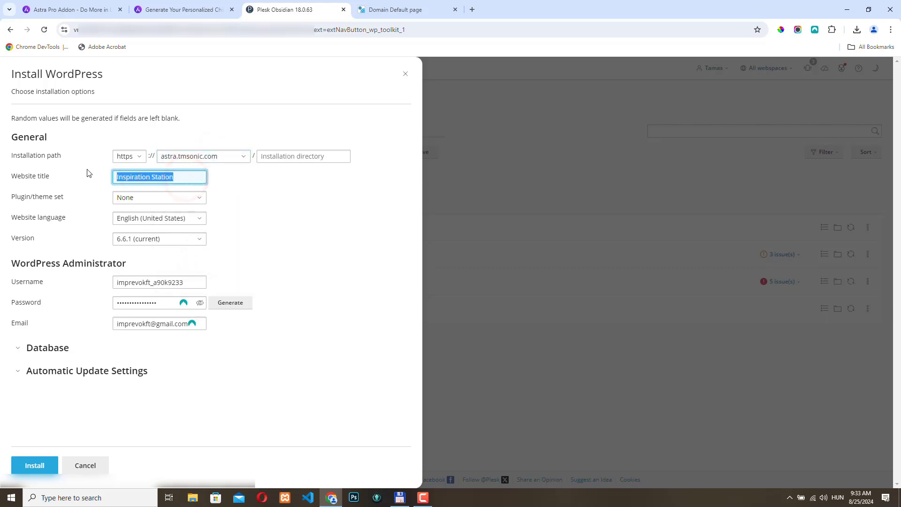
{"action": "type", "text": "WP Astra Tutorial"}
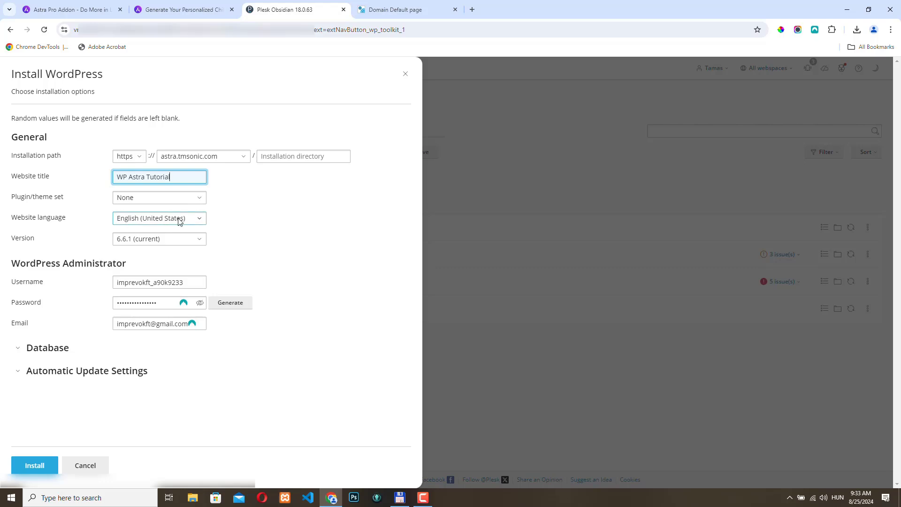
{"action": "left_click", "coordinate": [199, 218]}
{"action": "left_click", "coordinate": [316, 208]}
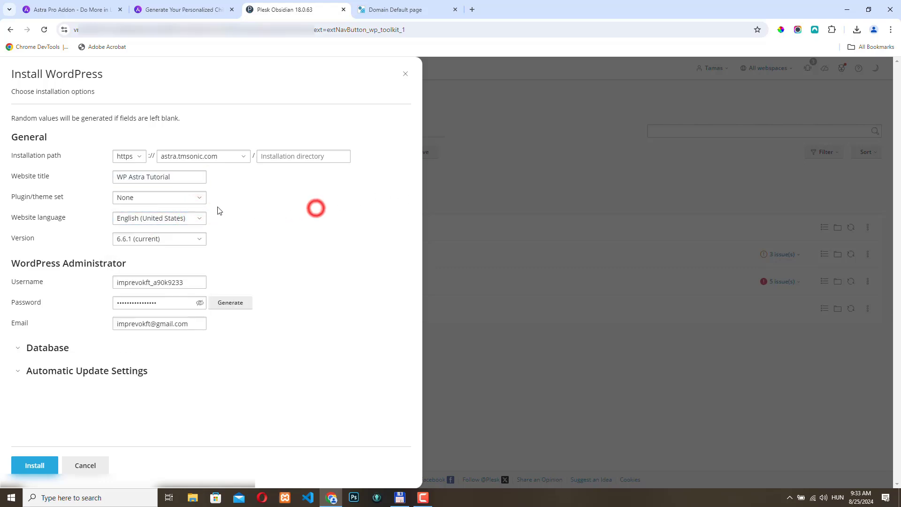
{"action": "left_click", "coordinate": [192, 238]}
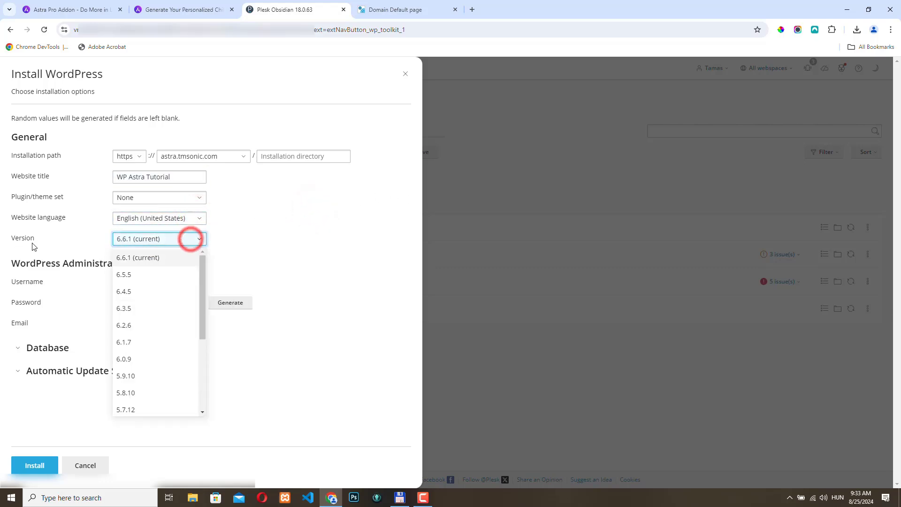
{"action": "left_click", "coordinate": [140, 257]}
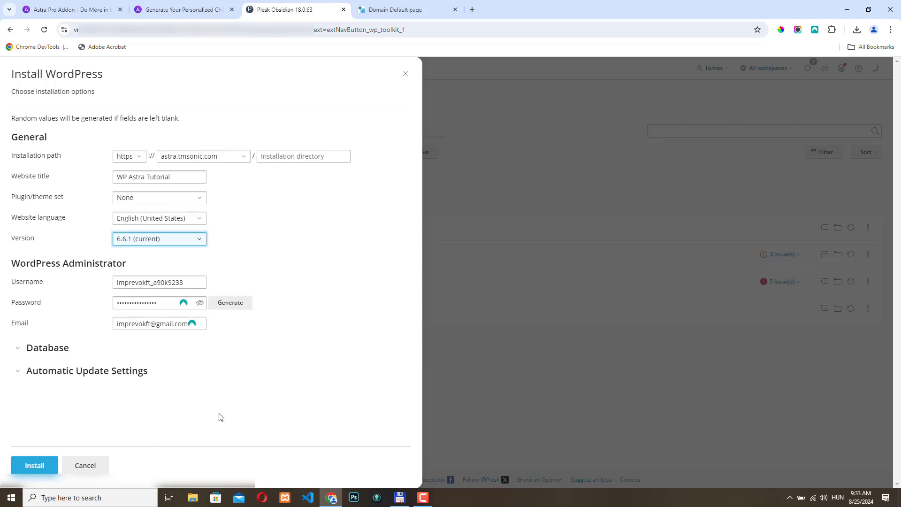
Install WordPress without the suggested plugins and reload the astra.tmsonic.com site to check it
{"action": "left_click", "coordinate": [36, 466]}
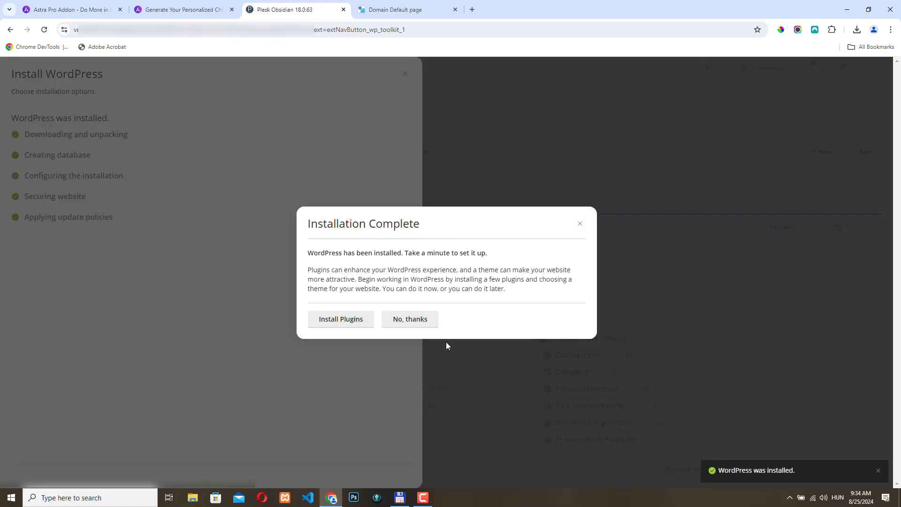
{"action": "left_click", "coordinate": [421, 321]}
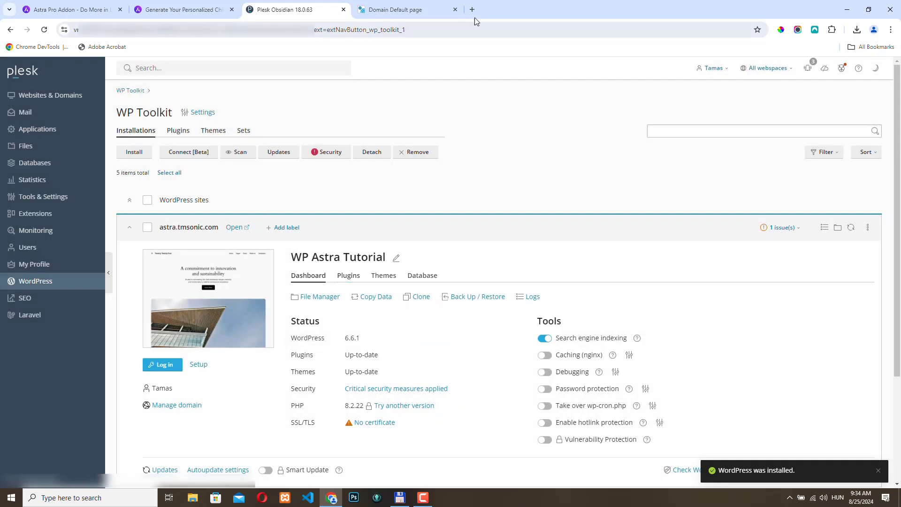
{"action": "left_click", "coordinate": [410, 9]}
{"action": "left_click", "coordinate": [44, 30]}
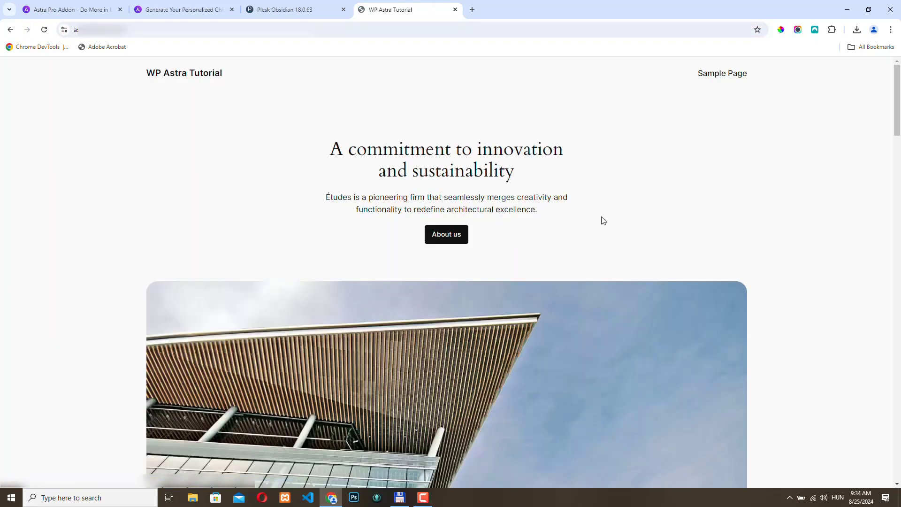
Log in to the WP Astra Tutorial site's WordPress admin from Plesk and dismiss the welcome panel
{"action": "left_click", "coordinate": [292, 9]}
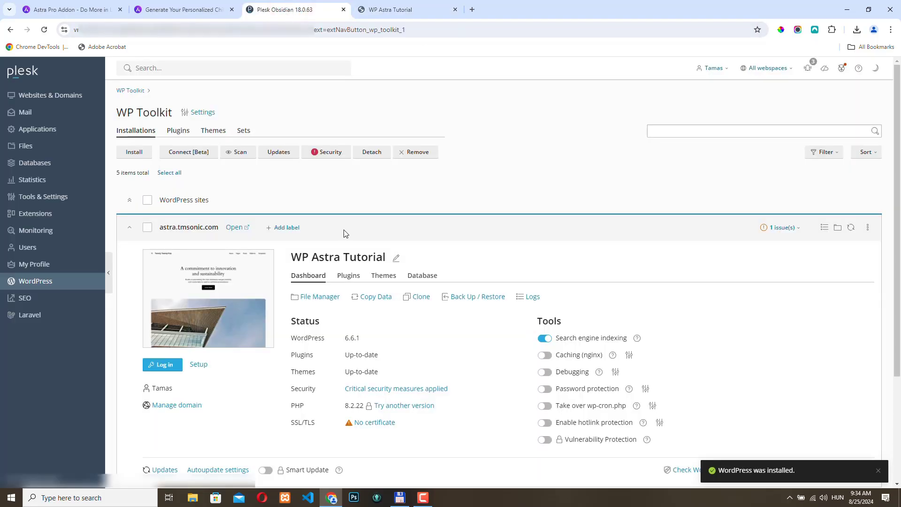
{"action": "left_click", "coordinate": [164, 366]}
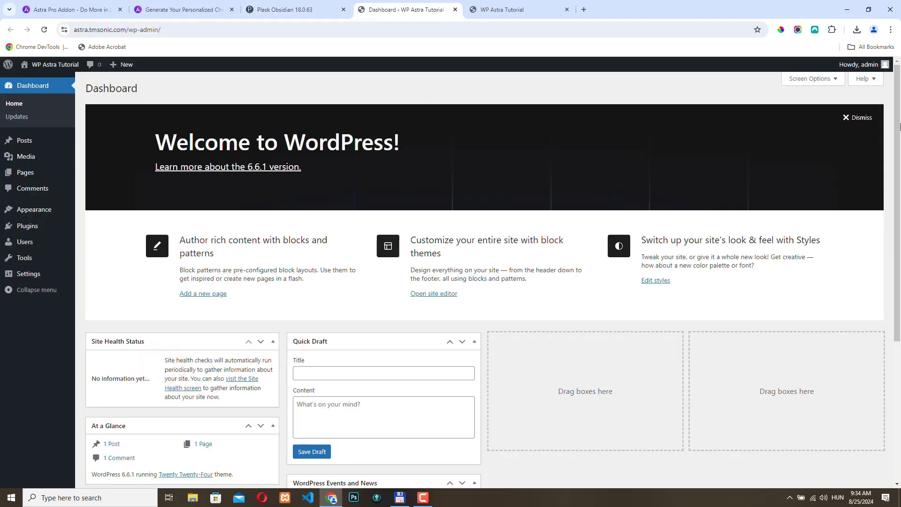
{"action": "left_click", "coordinate": [858, 117]}
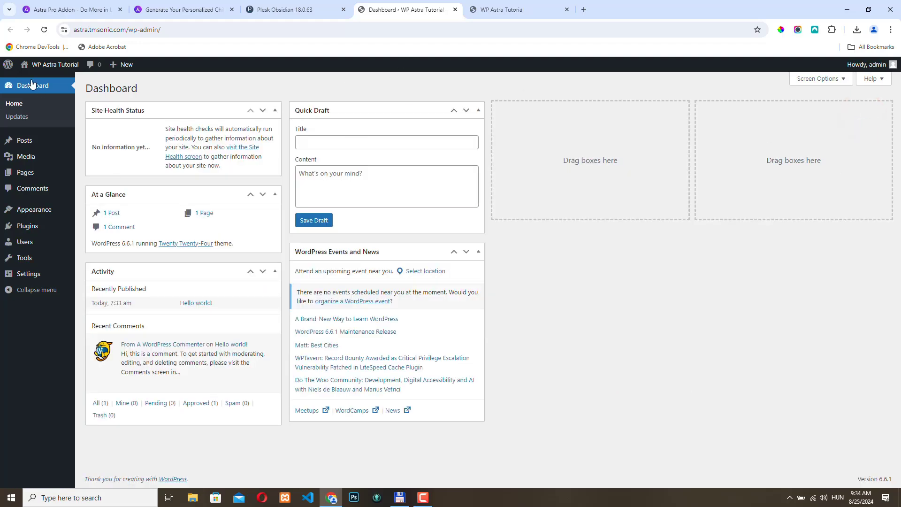
Set the site's permalink structure to Post name and save the changes
{"action": "mouse_move", "coordinate": [26, 279]}
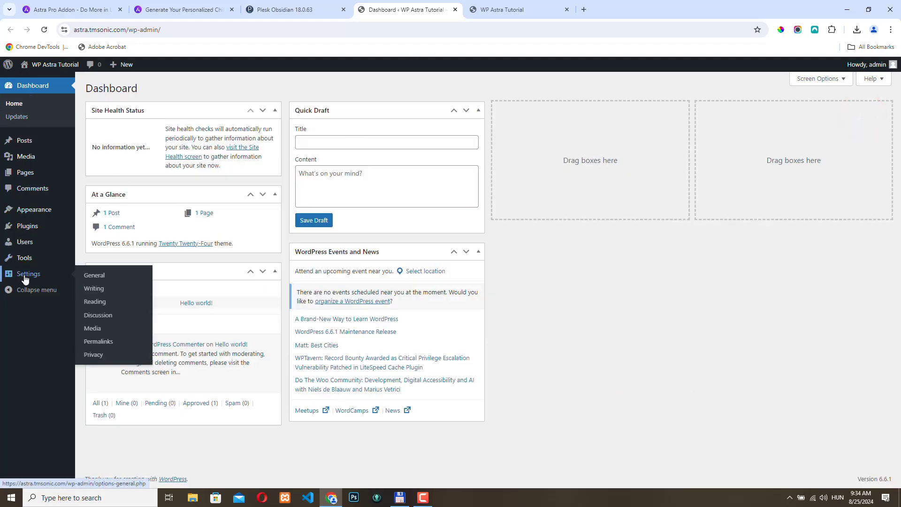
{"action": "left_click", "coordinate": [99, 341]}
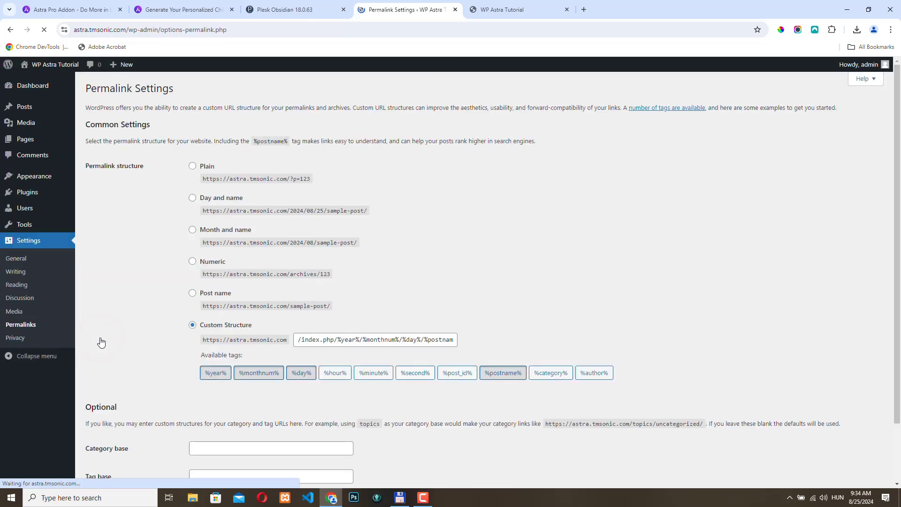
{"action": "left_click", "coordinate": [193, 293]}
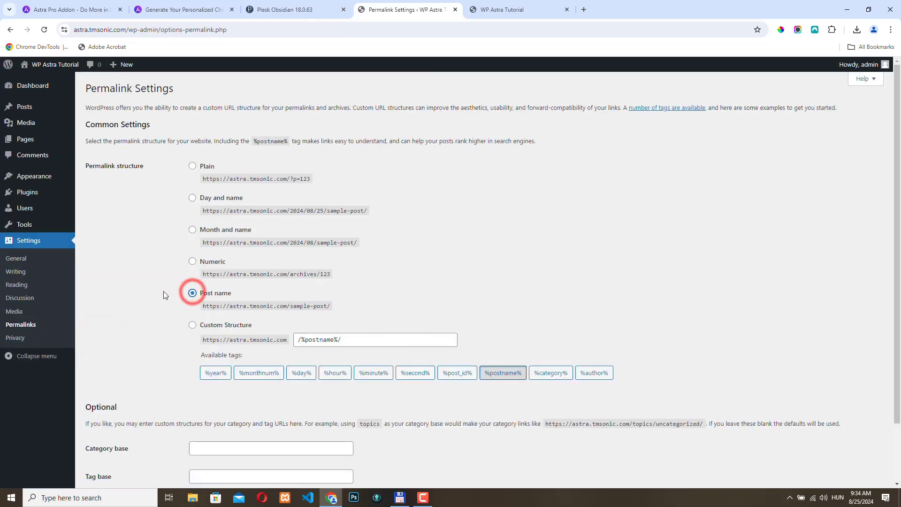
{"action": "scroll", "coordinate": [208, 305], "scroll_direction": "down", "scroll_amount": 3}
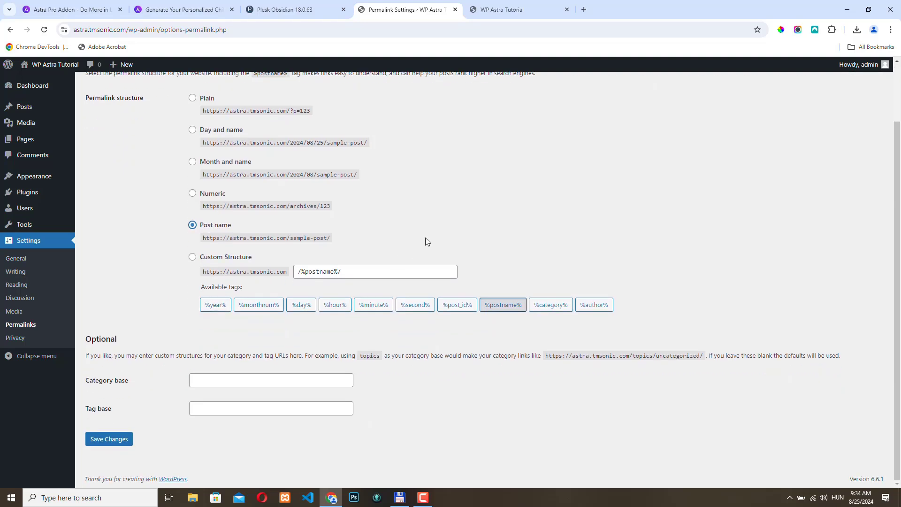
{"action": "left_click_drag", "start_coordinate": [202, 238], "coordinate": [347, 241]}
{"action": "left_click", "coordinate": [359, 234]}
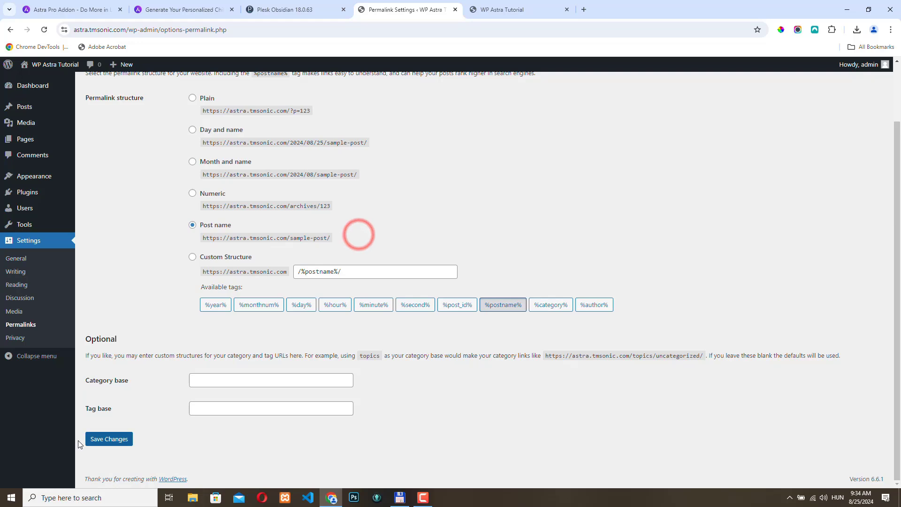
{"action": "left_click", "coordinate": [114, 440]}
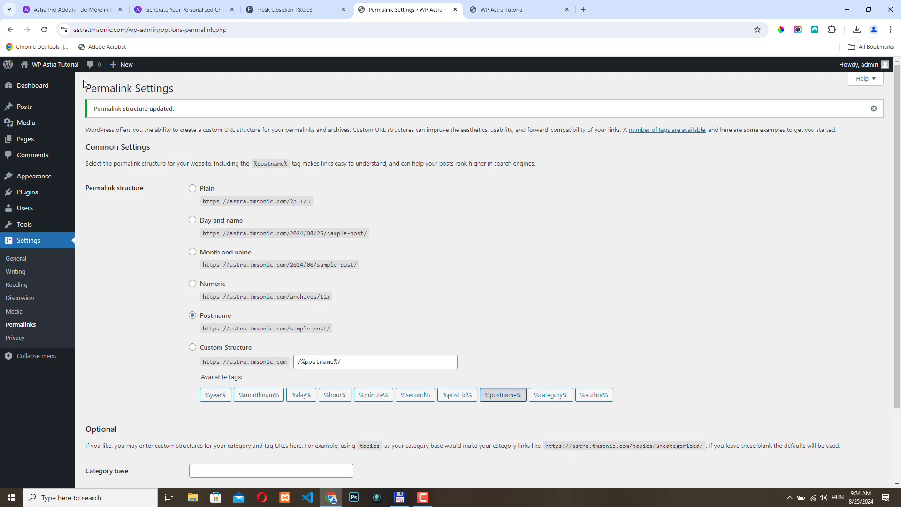
Find the Astra theme by searching "astra" in the theme directory, then install and activate it
{"action": "mouse_move", "coordinate": [34, 176]}
{"action": "left_click", "coordinate": [94, 180]}
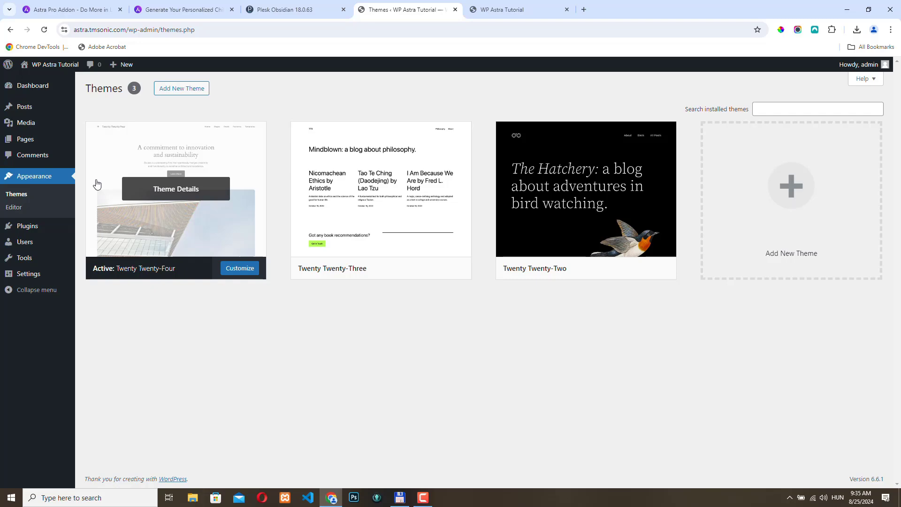
{"action": "left_click", "coordinate": [189, 89]}
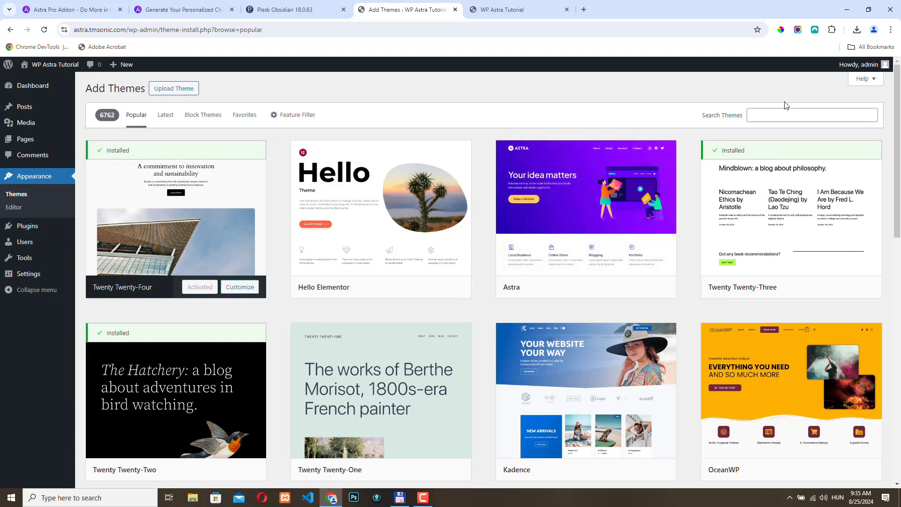
{"action": "left_click", "coordinate": [768, 115]}
{"action": "type", "text": "astra"}
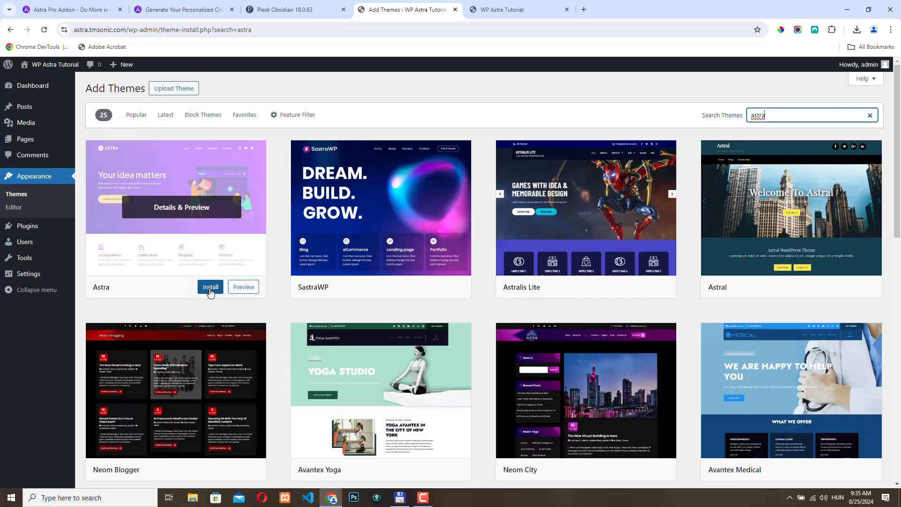
{"action": "left_click", "coordinate": [210, 286]}
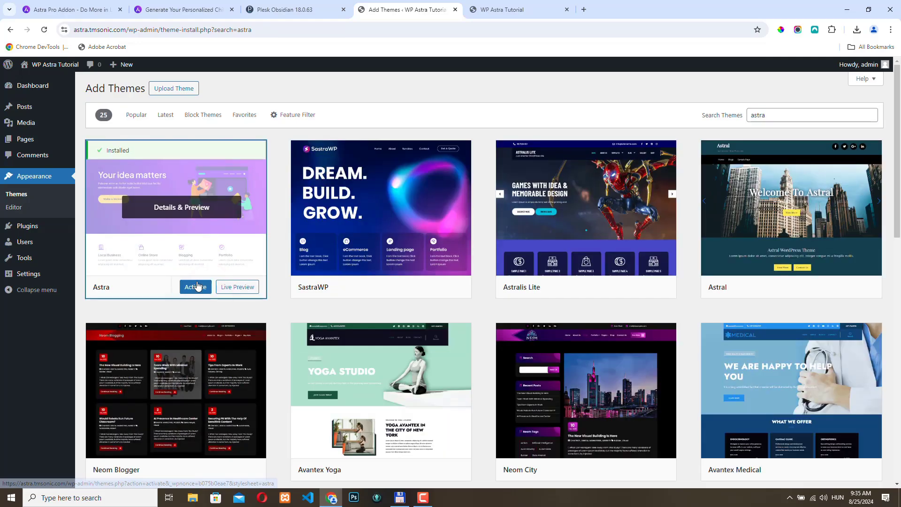
{"action": "left_click", "coordinate": [198, 289]}
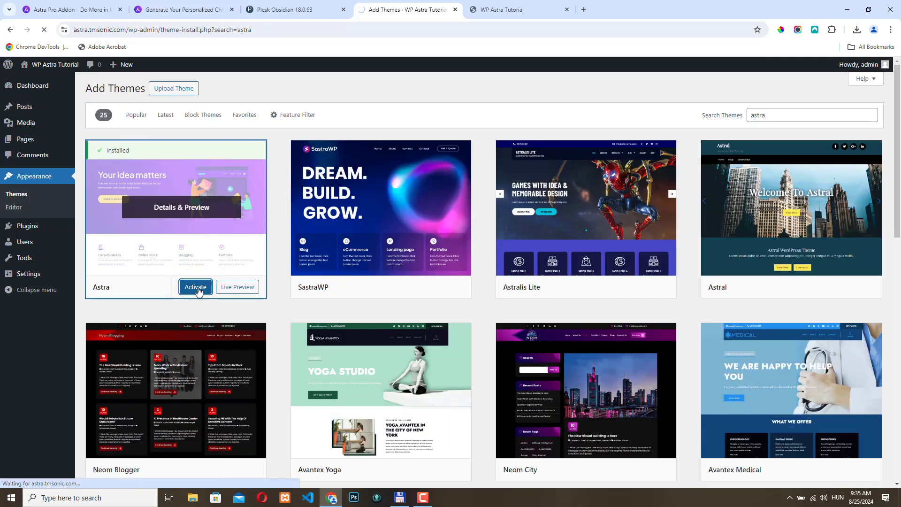
Reload the WP Astra Tutorial site to inspect it under the Astra theme, then return to the installed themes
{"action": "scroll", "coordinate": [207, 286], "scroll_direction": "down", "scroll_amount": 3}
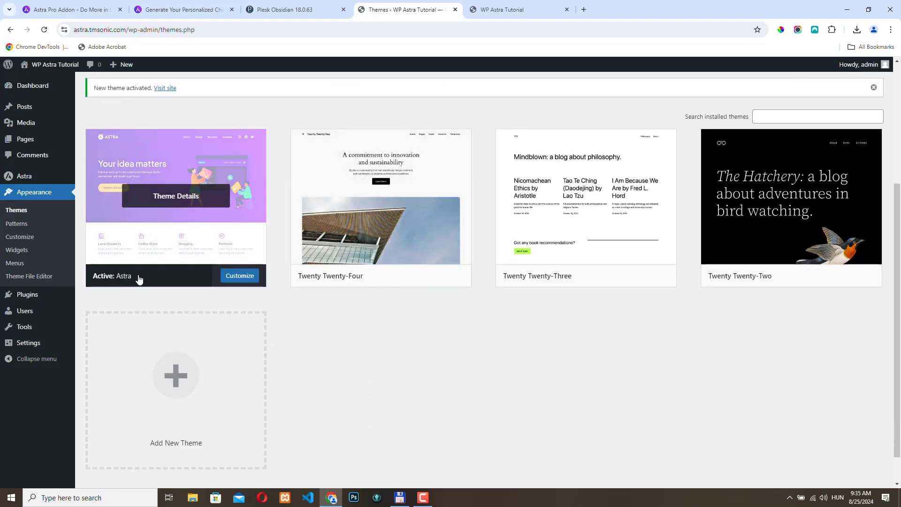
{"action": "left_click", "coordinate": [513, 9]}
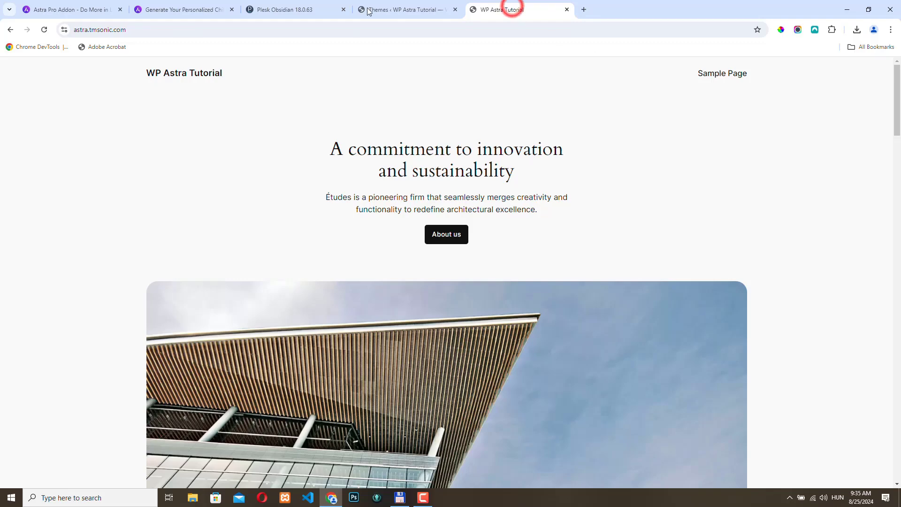
{"action": "left_click", "coordinate": [44, 30]}
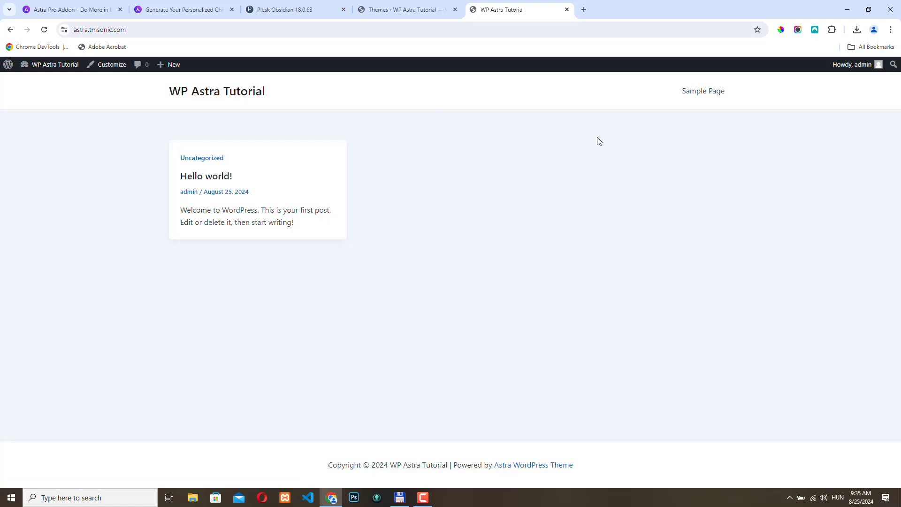
{"action": "left_click", "coordinate": [158, 89]}
{"action": "left_click_drag", "start_coordinate": [160, 91], "coordinate": [322, 93]}
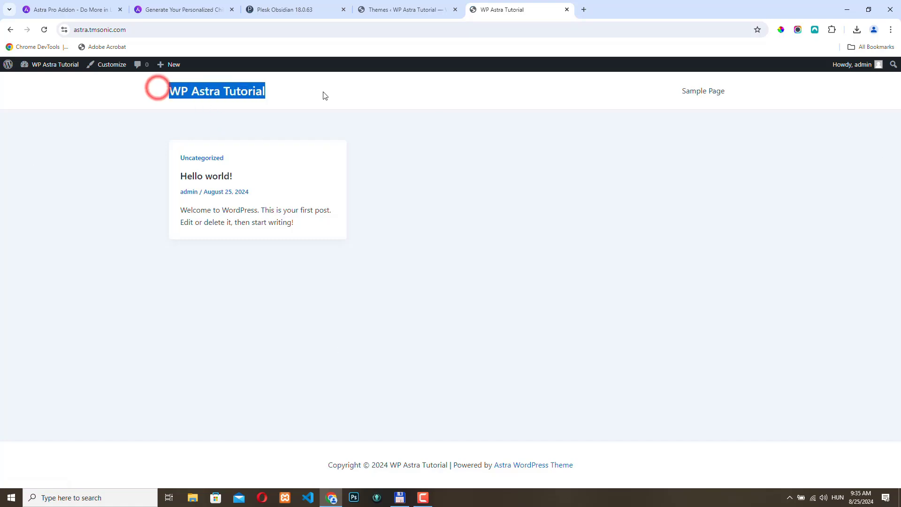
{"action": "left_click", "coordinate": [590, 165]}
{"action": "key", "text": "ctrl+shift+Tab"}
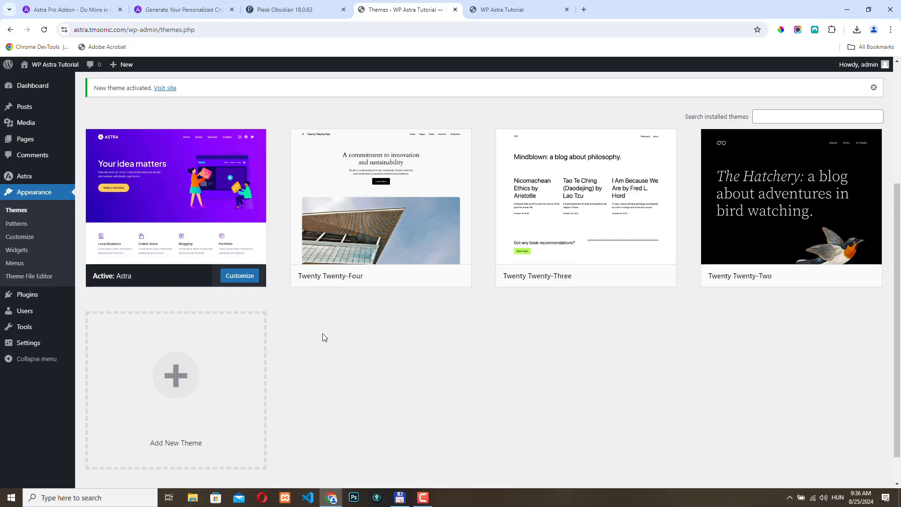
{"action": "mouse_move", "coordinate": [187, 197]}
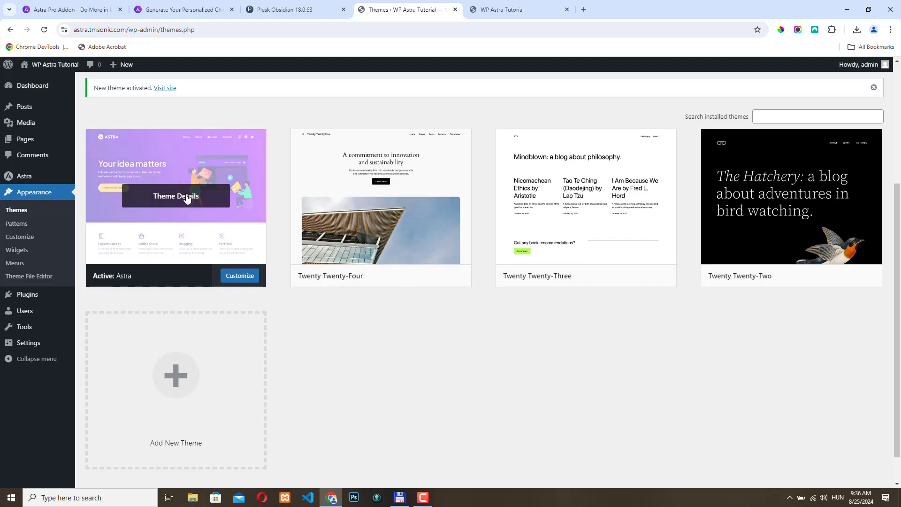
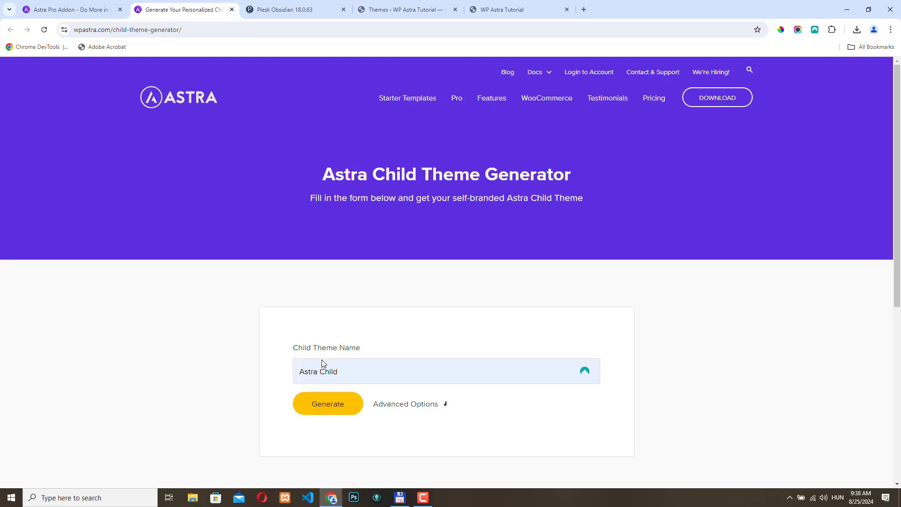
In the Astra Child Theme Generator, keep the name Astra Child, show the advanced options, and set version 1.0.0 and author Avrasys
{"action": "left_click_drag", "start_coordinate": [352, 373], "coordinate": [276, 371]}
{"action": "left_click", "coordinate": [365, 374]}
{"action": "left_click", "coordinate": [429, 405]}
{"action": "scroll", "coordinate": [472, 336], "scroll_direction": "down", "scroll_amount": 5}
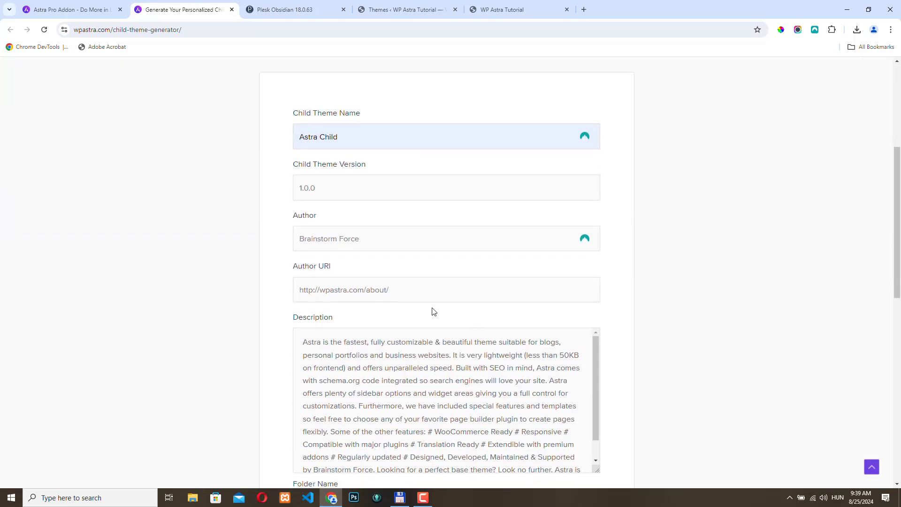
{"action": "left_click", "coordinate": [325, 191]}
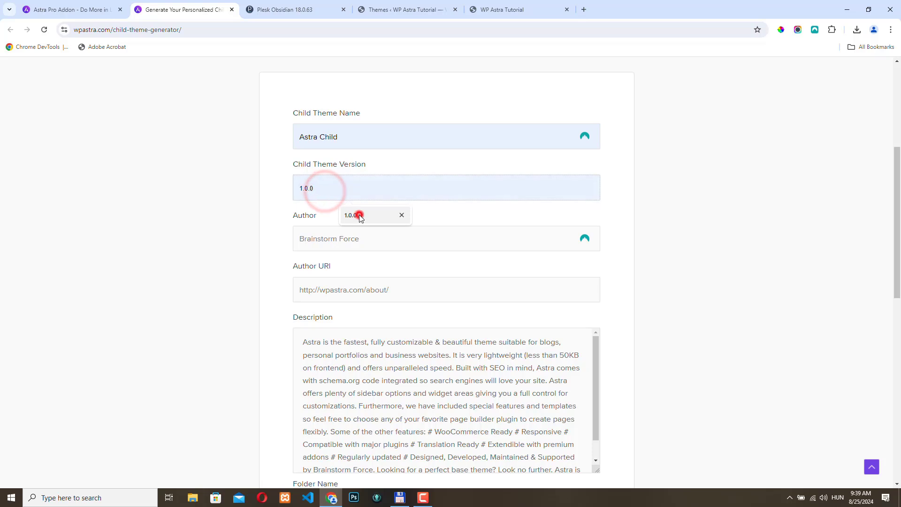
{"action": "left_click", "coordinate": [359, 215]}
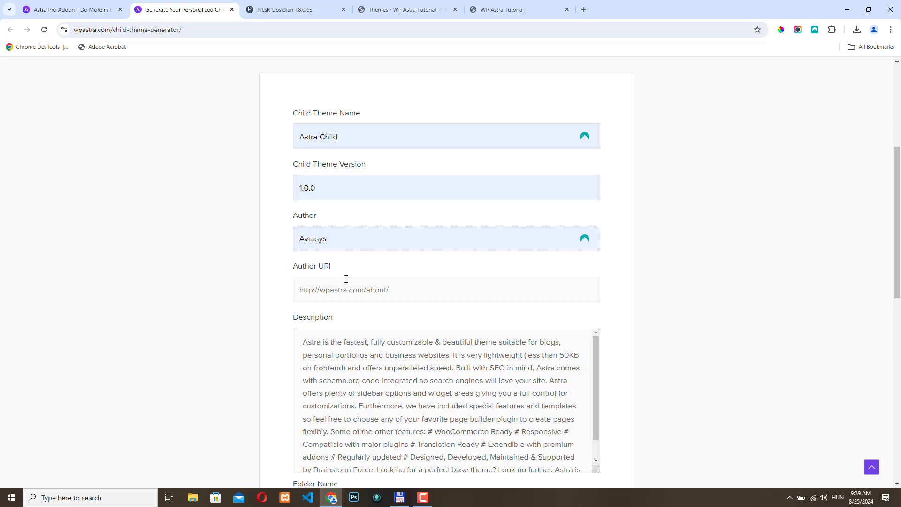
Attach screenshot.jpg as the child theme's screenshot, then generate and download the child theme
{"action": "scroll", "coordinate": [424, 298], "scroll_direction": "down", "scroll_amount": 4}
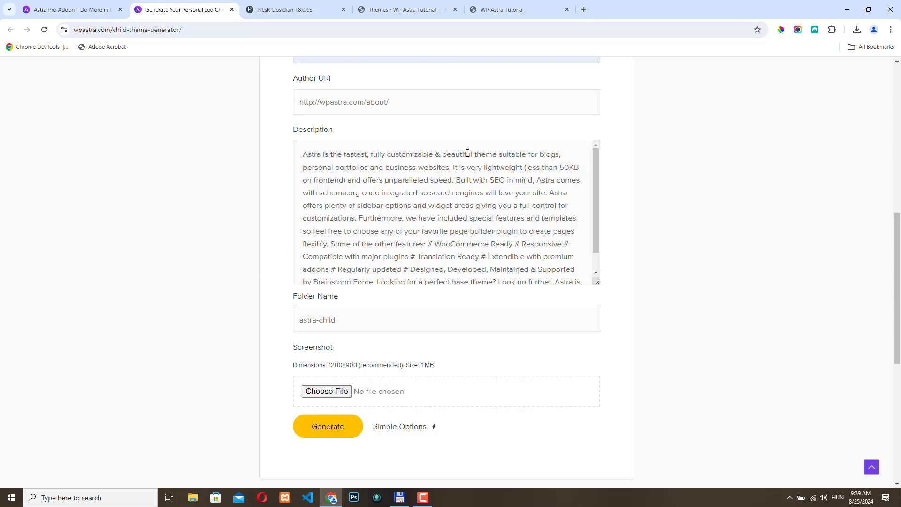
{"action": "scroll", "coordinate": [364, 203], "scroll_direction": "down", "scroll_amount": 1}
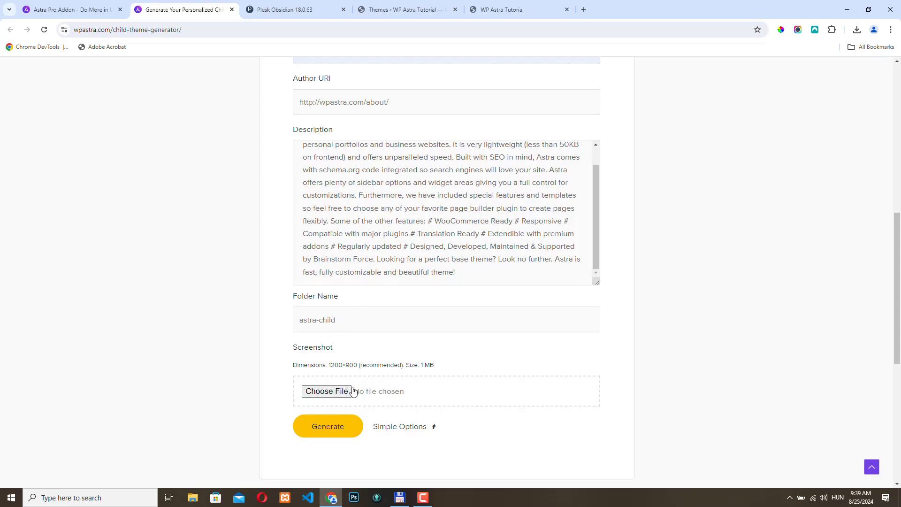
{"action": "left_click", "coordinate": [58, 12]}
{"action": "left_click", "coordinate": [385, 10]}
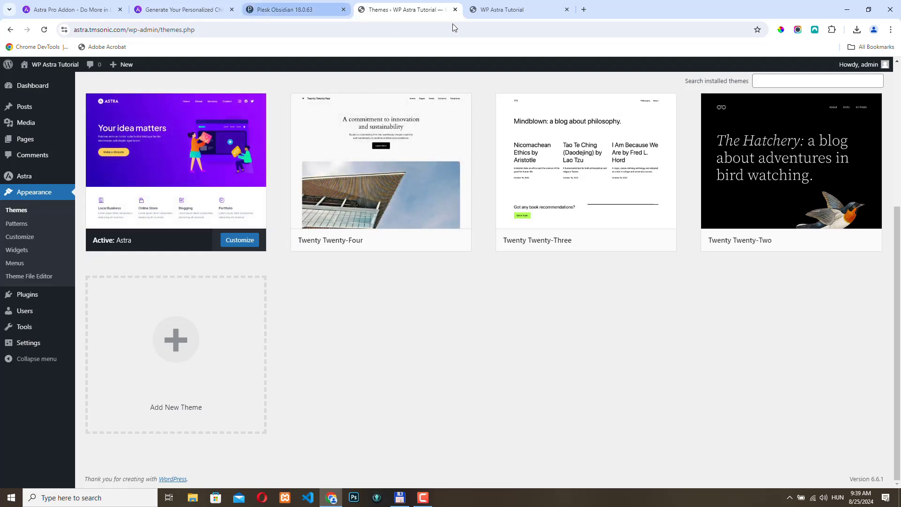
{"action": "left_click", "coordinate": [186, 10]}
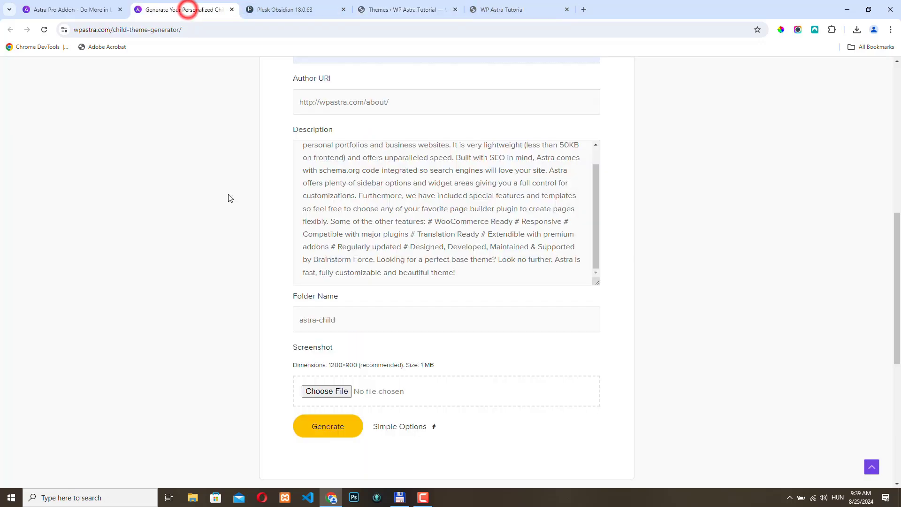
{"action": "left_click", "coordinate": [341, 397]}
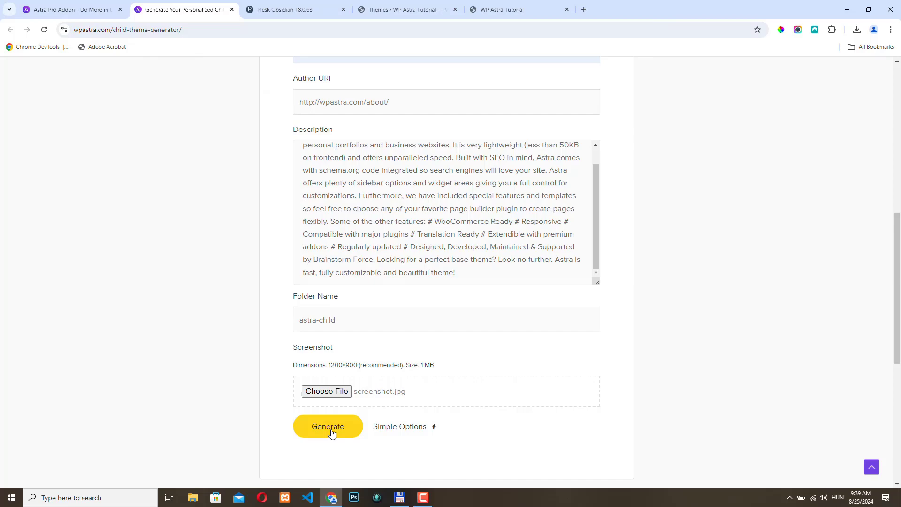
{"action": "left_click", "coordinate": [332, 433]}
{"action": "left_click", "coordinate": [617, 426]}
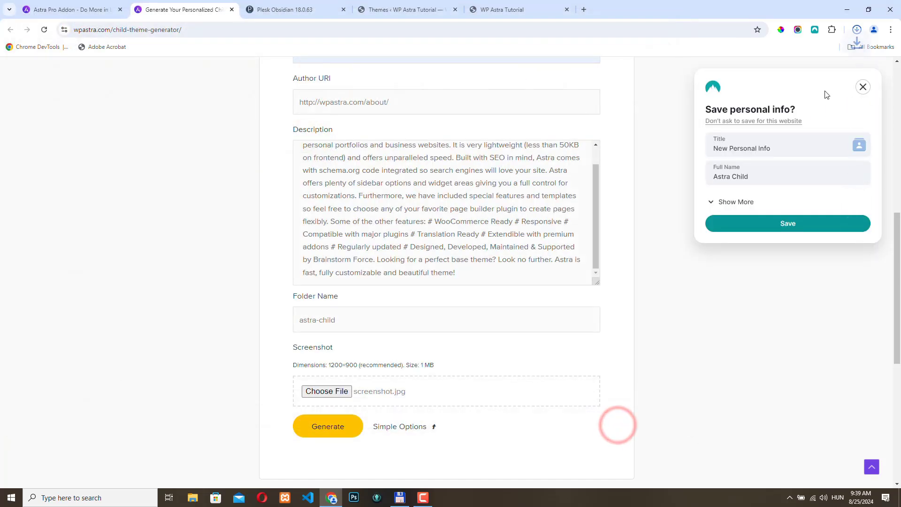
Upload astra-child (3).zip from Downloads as a new theme in the WordPress admin, then install and activate it
{"action": "left_click", "coordinate": [404, 8]}
{"action": "scroll", "coordinate": [232, 241], "scroll_direction": "up", "scroll_amount": 5}
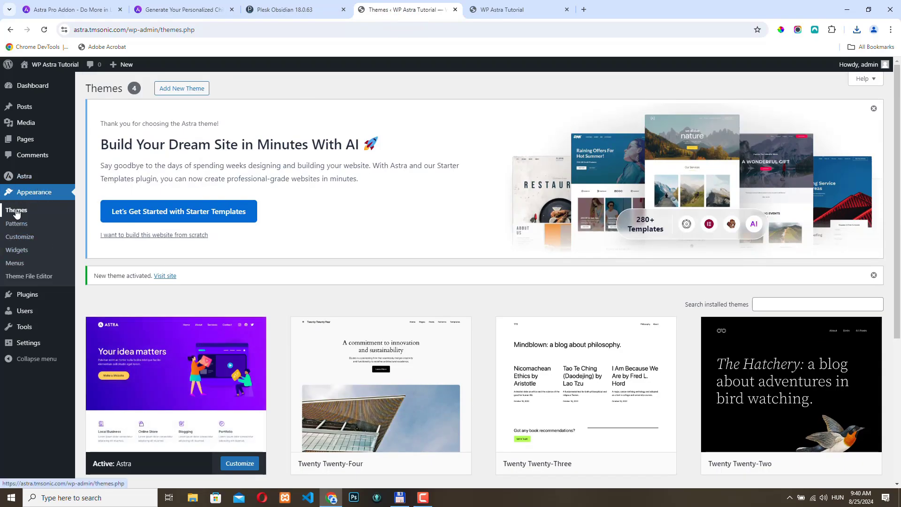
{"action": "left_click", "coordinate": [181, 89]}
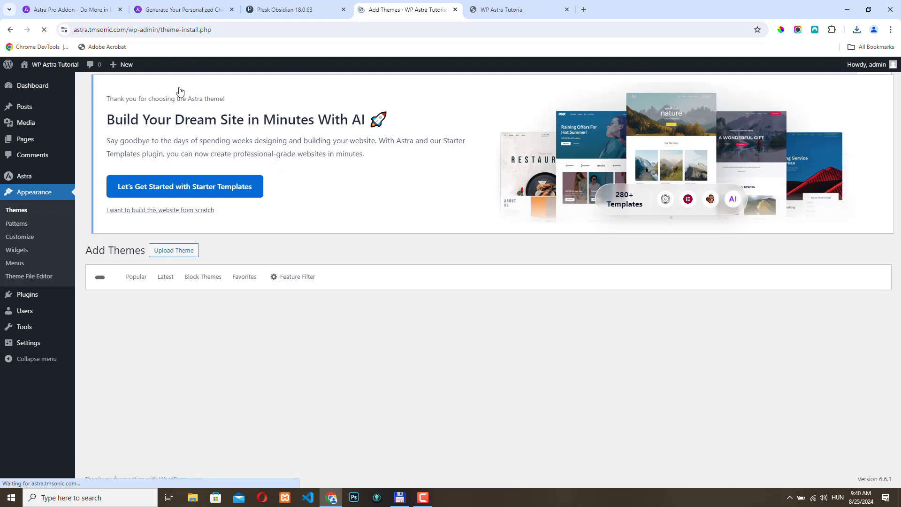
{"action": "left_click", "coordinate": [174, 88]}
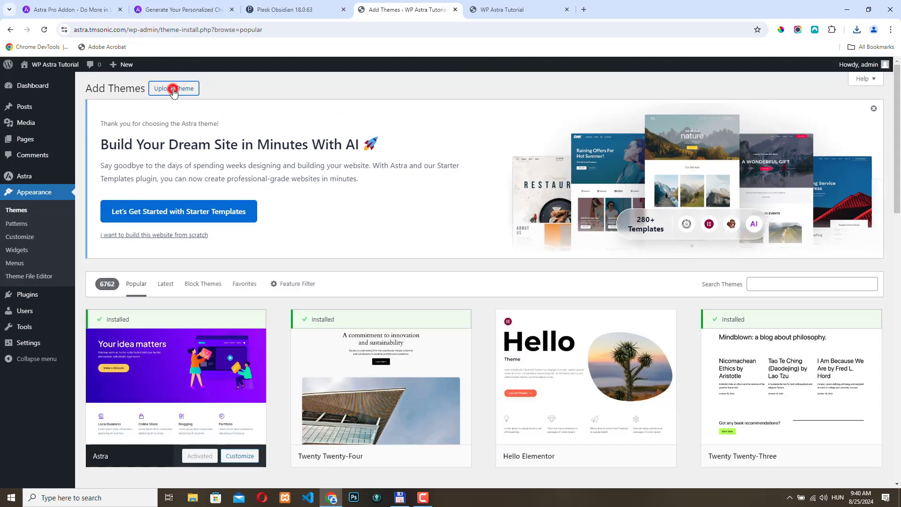
{"action": "left_click", "coordinate": [423, 342]}
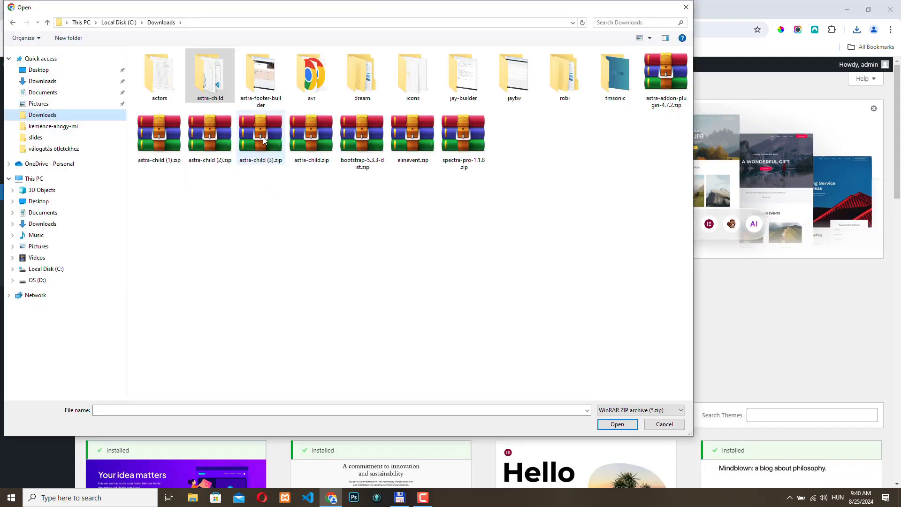
{"action": "left_click", "coordinate": [260, 137]}
{"action": "left_click", "coordinate": [618, 424]}
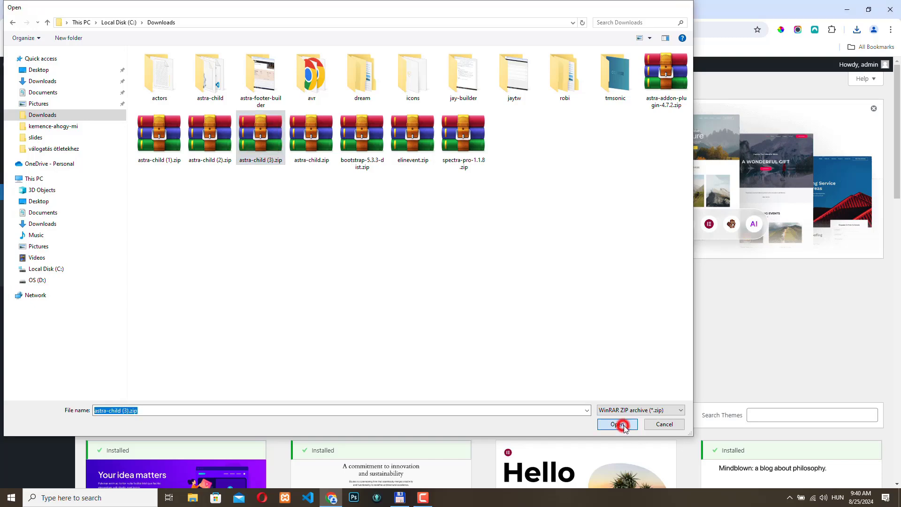
{"action": "left_click", "coordinate": [559, 343]}
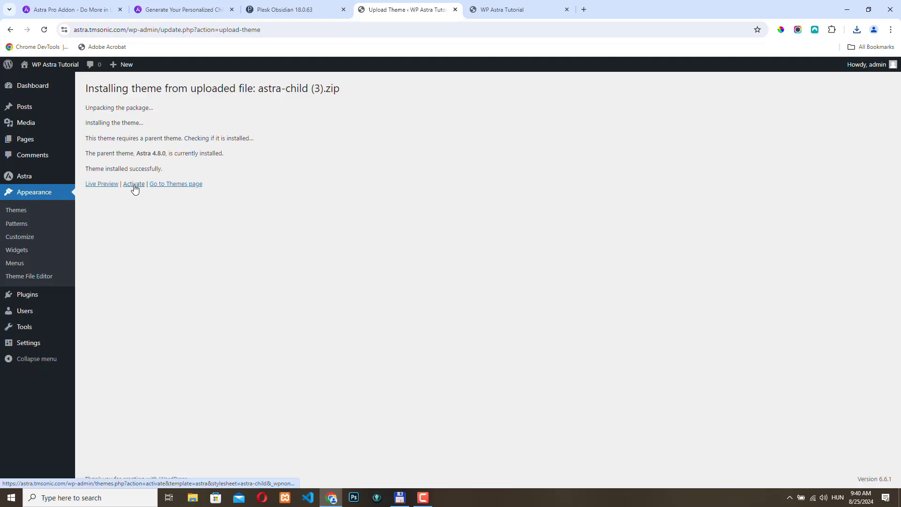
{"action": "left_click", "coordinate": [134, 184]}
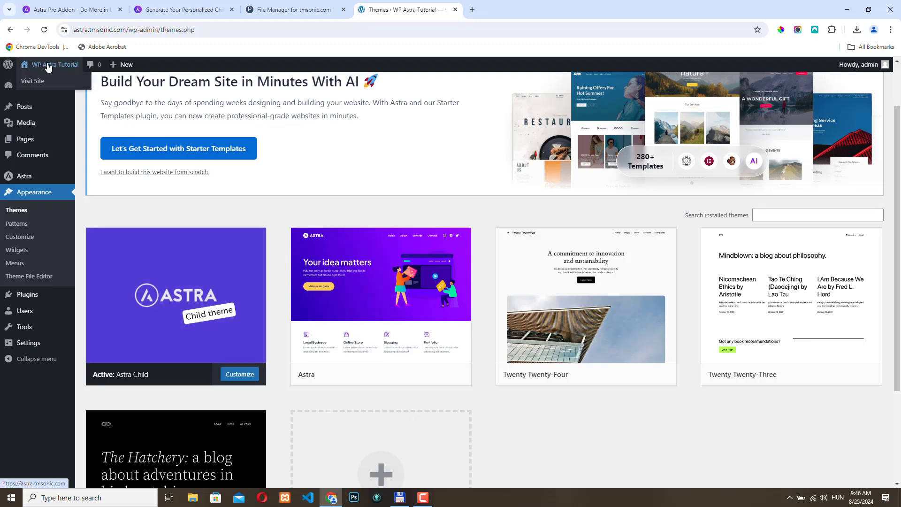
Open the WP Astra Tutorial site in a new browser tab to check it with the child theme active
{"action": "right_click", "coordinate": [70, 64]}
{"action": "left_click", "coordinate": [118, 72]}
{"action": "left_click", "coordinate": [537, 4]}
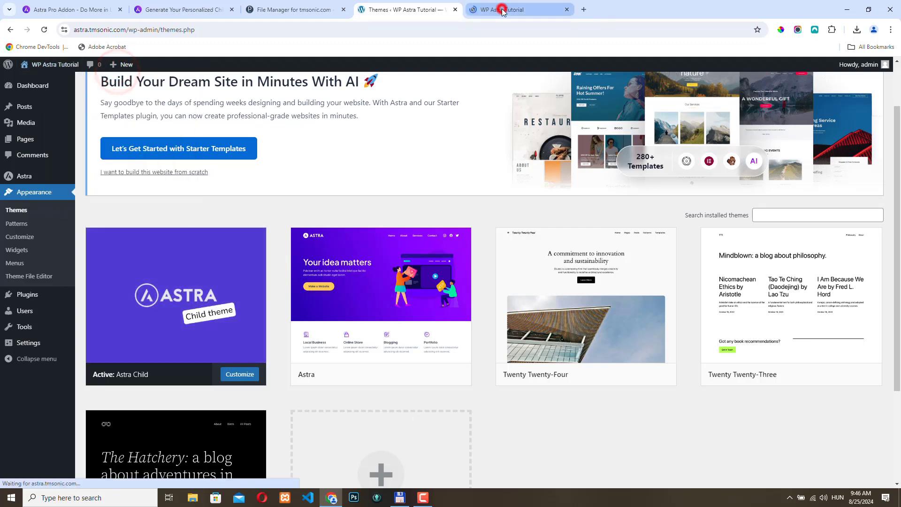